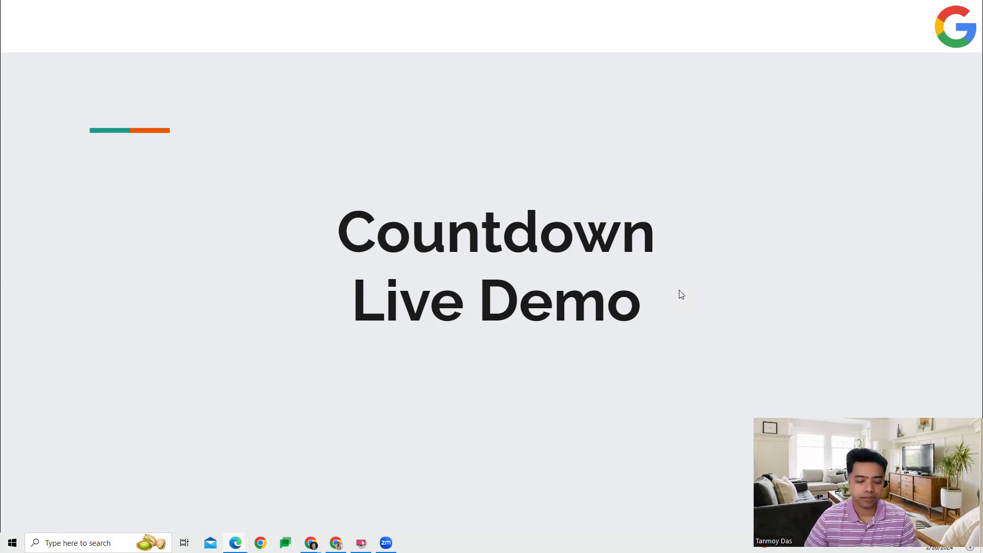
- Open the second responsive search ad in Ad group 12345 of Website traffic-Search-Jan10 for editing
key(Escape)
click(229, 6)
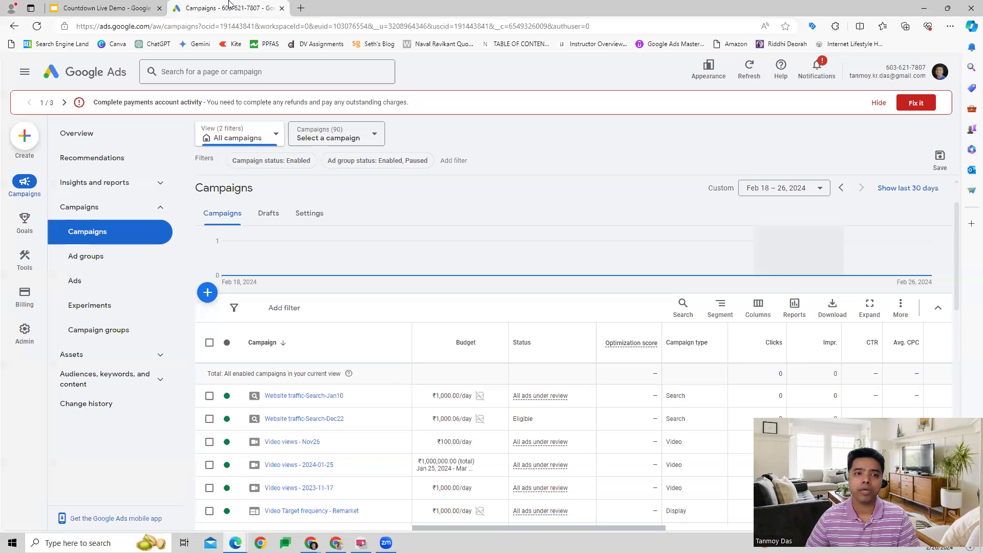
click(319, 396)
click(279, 408)
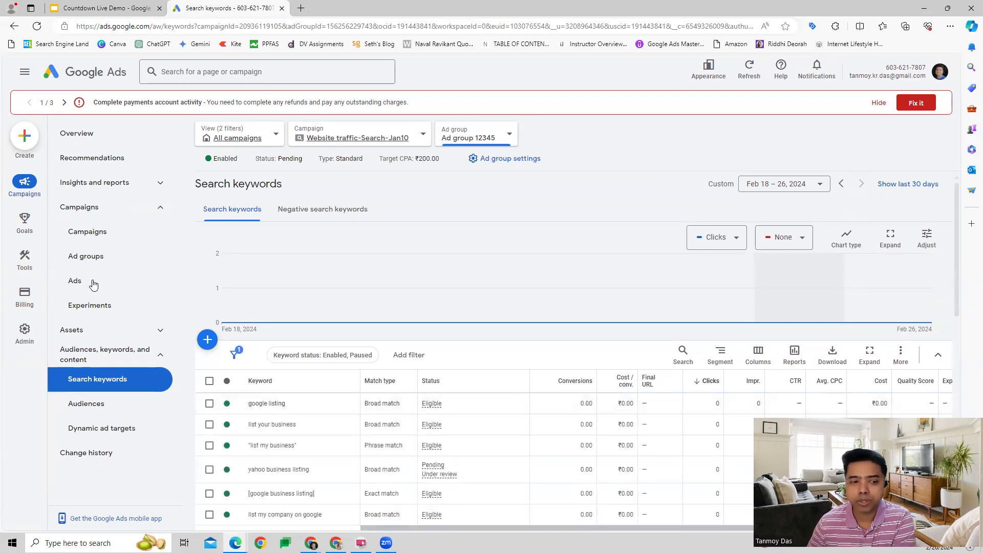
click(93, 282)
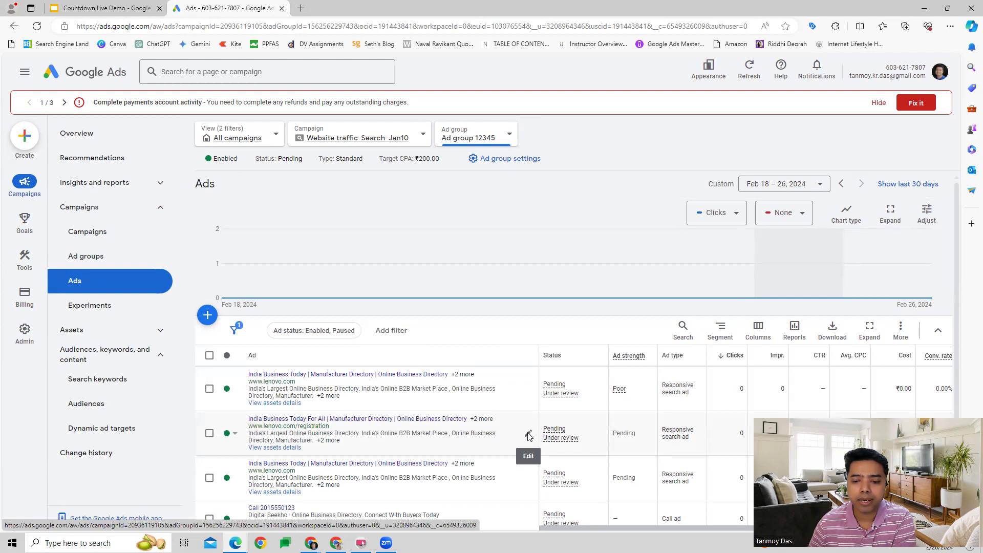
scroll(528, 430, down, 1)
click(529, 389)
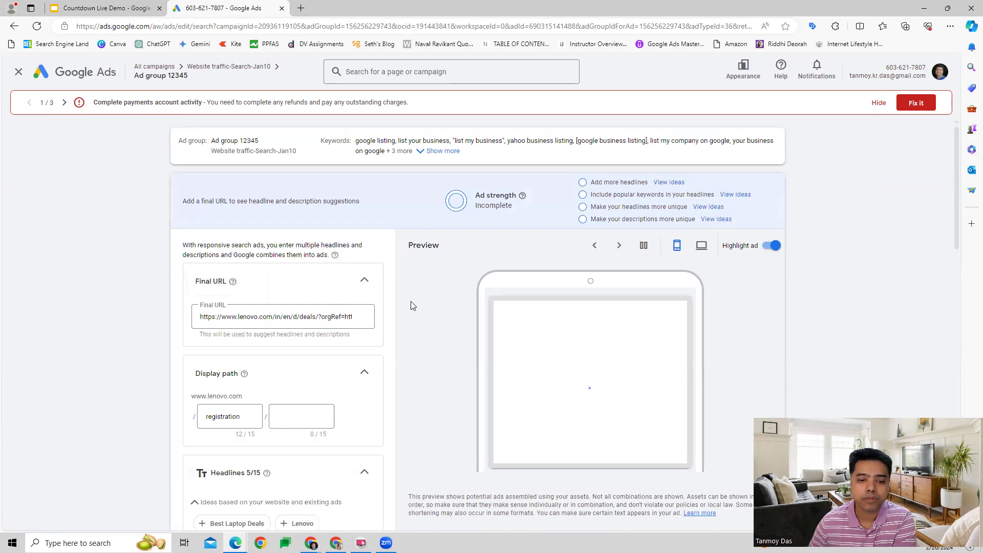
- Type 'Days To Go {' into an empty Headline field
scroll(412, 306, down, 2)
scroll(411, 301, down, 5)
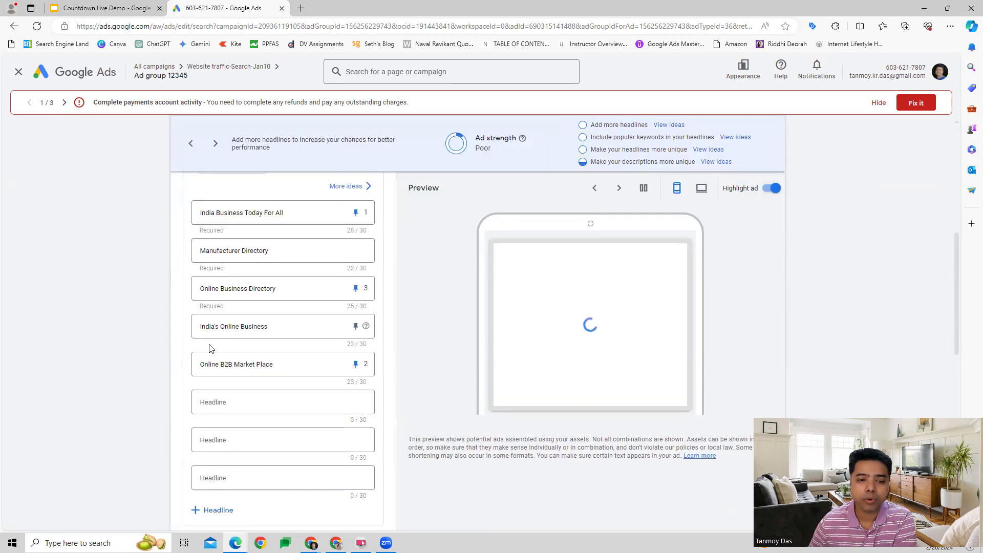
scroll(255, 369, down, 2)
click(231, 306)
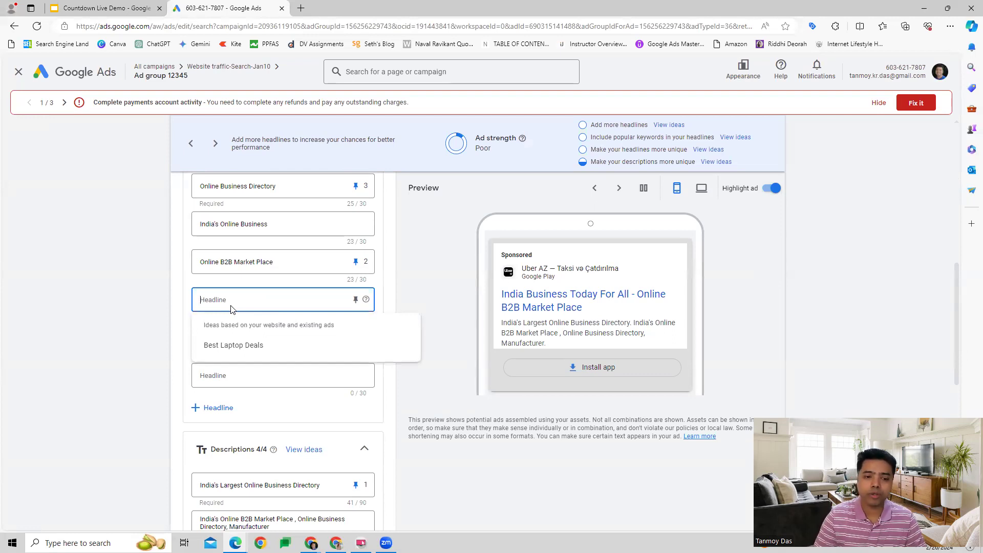
text({)
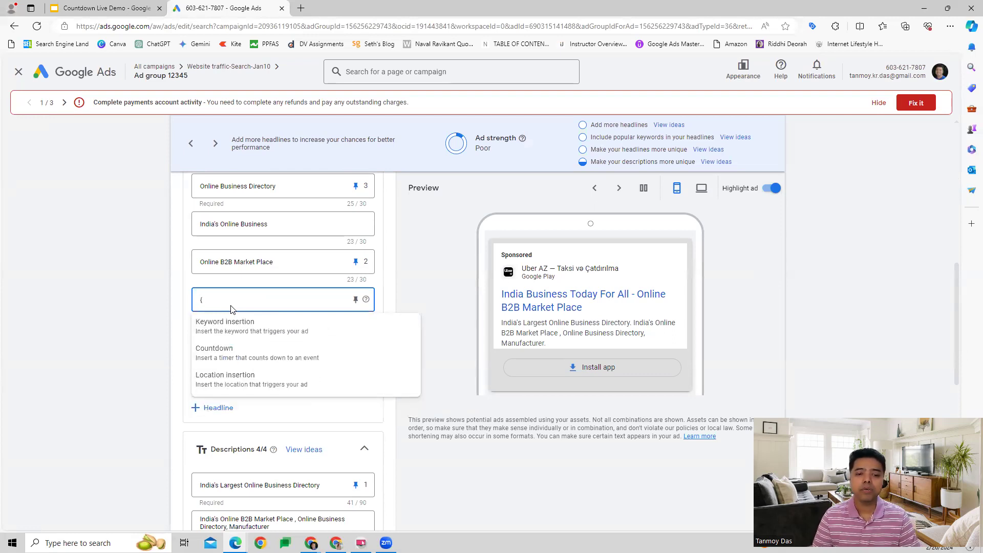
key(BackSpace)
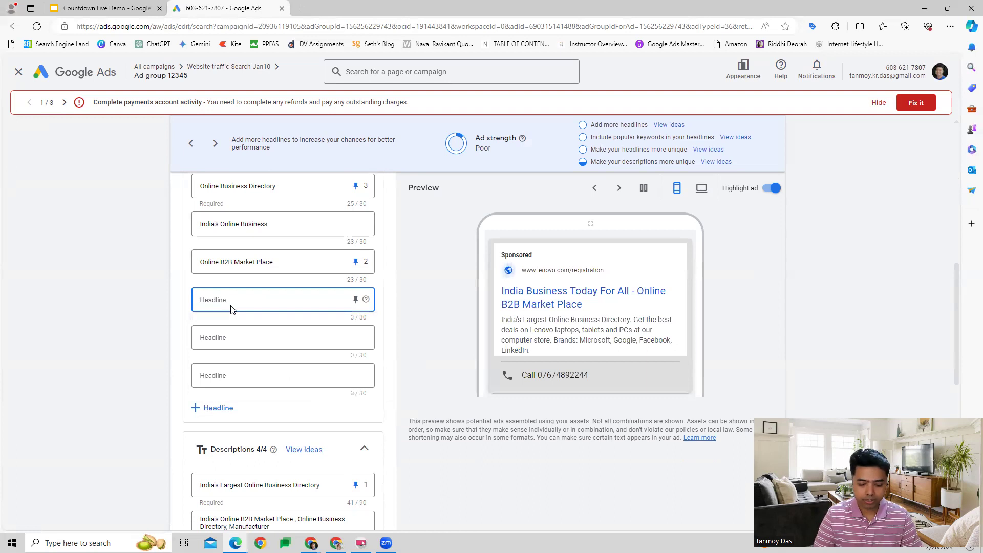
text(Days To )
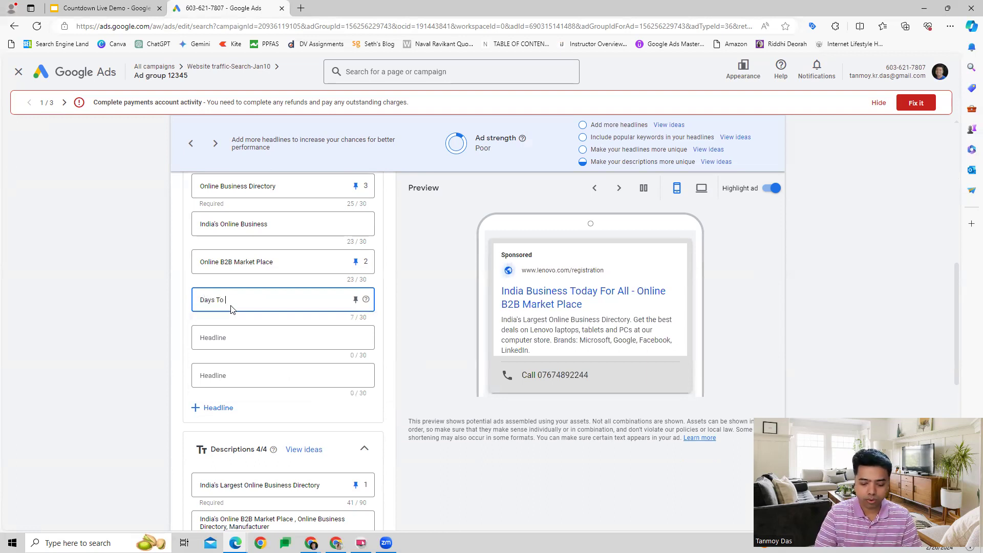
text(Go {)
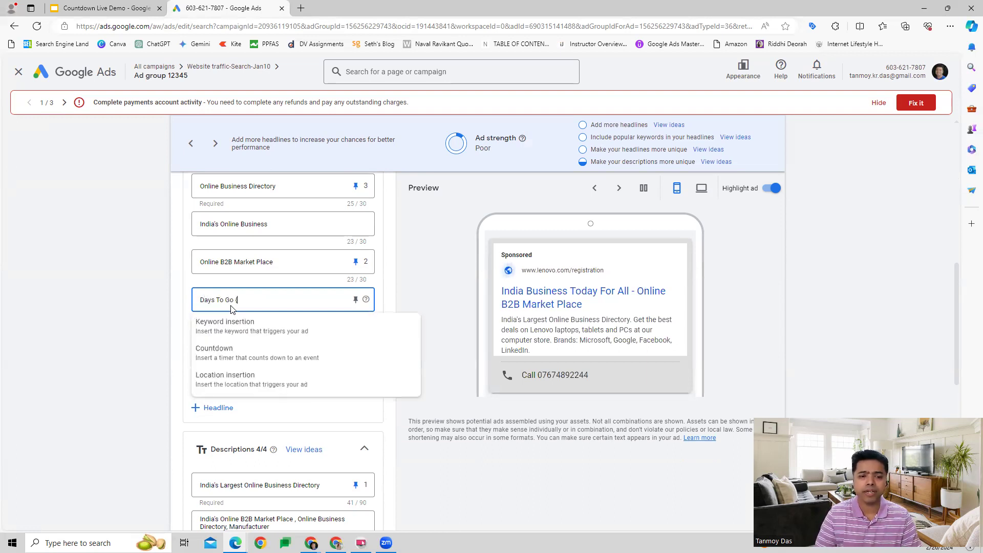
- Insert a Countdown ending Feb 29, 2024 at end of day
click(224, 352)
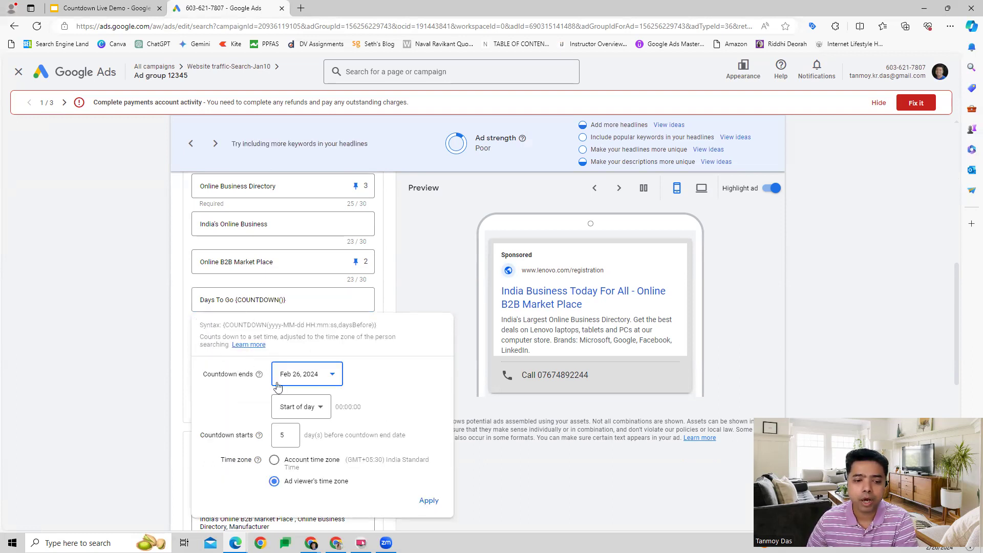
double_click(220, 377)
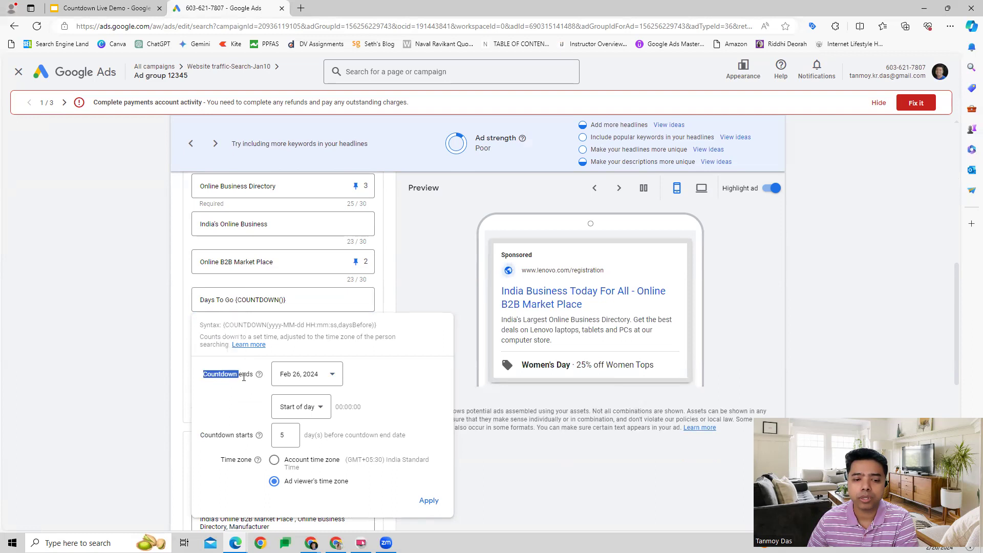
double_click(244, 379)
click(376, 383)
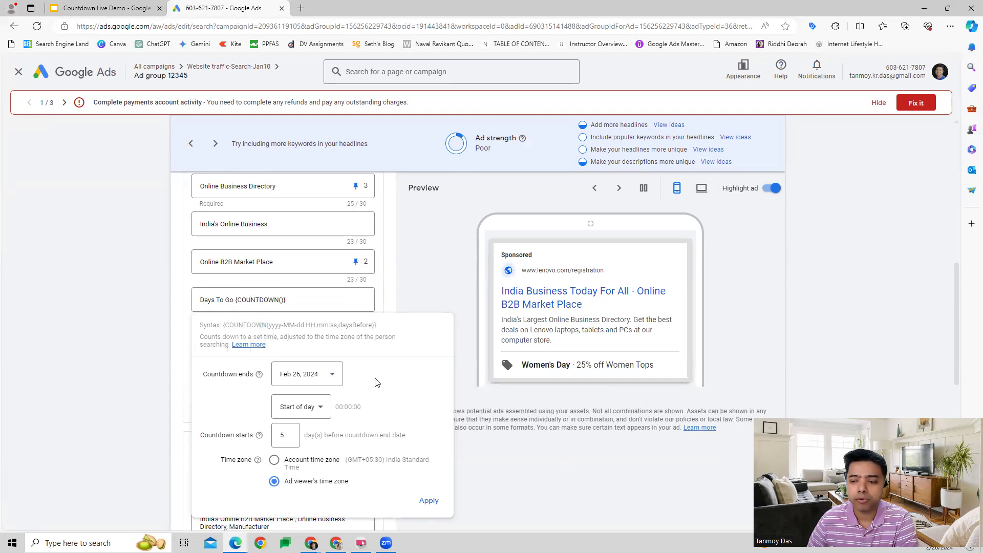
click(308, 375)
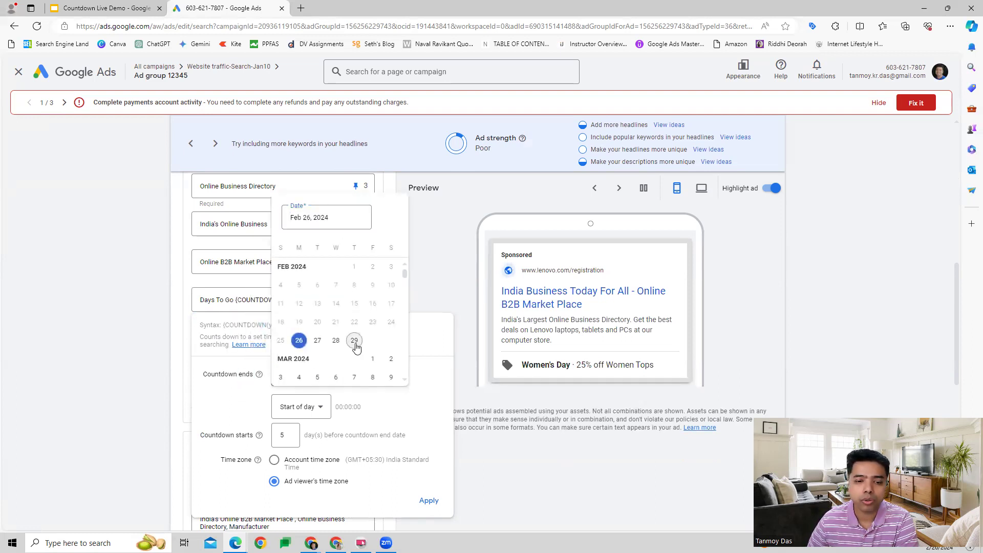
click(355, 341)
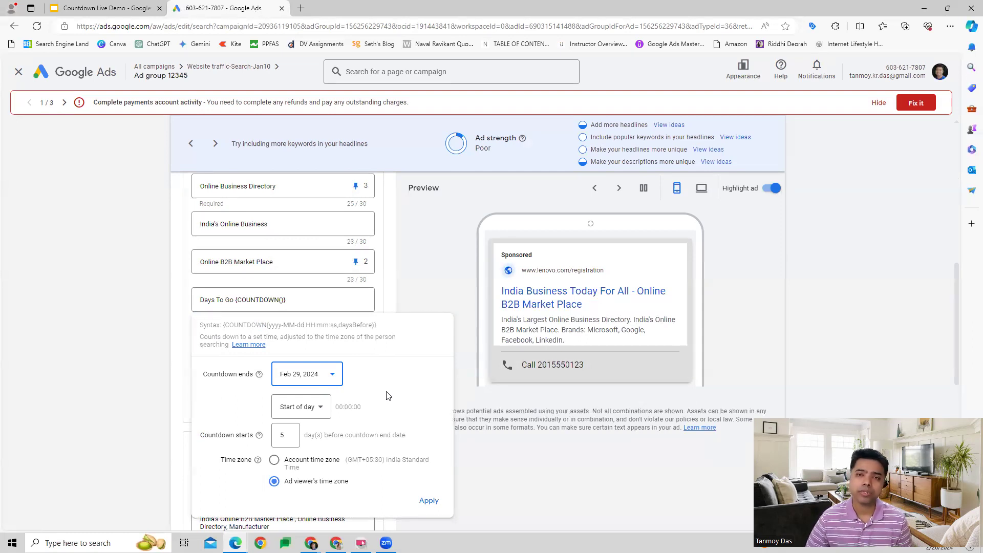
click(318, 406)
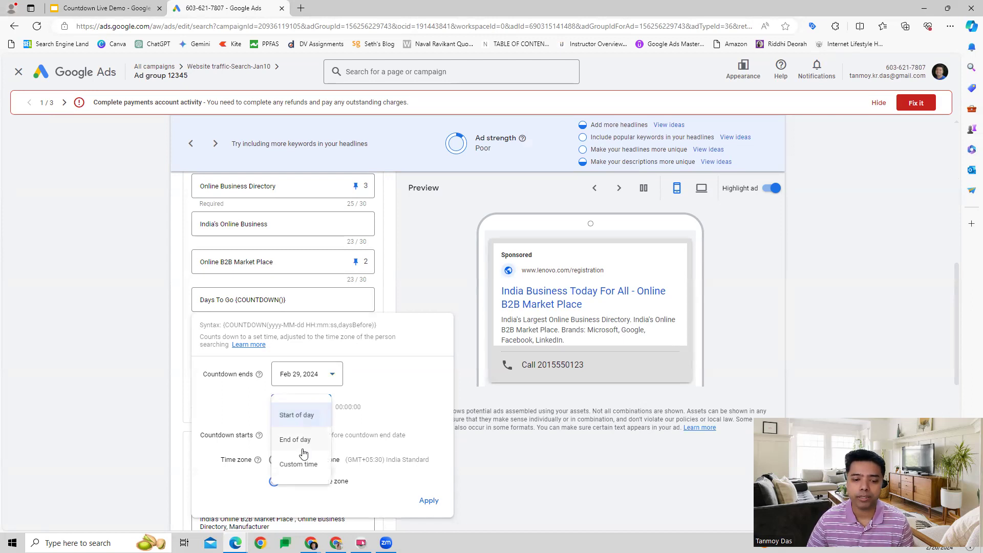
click(297, 437)
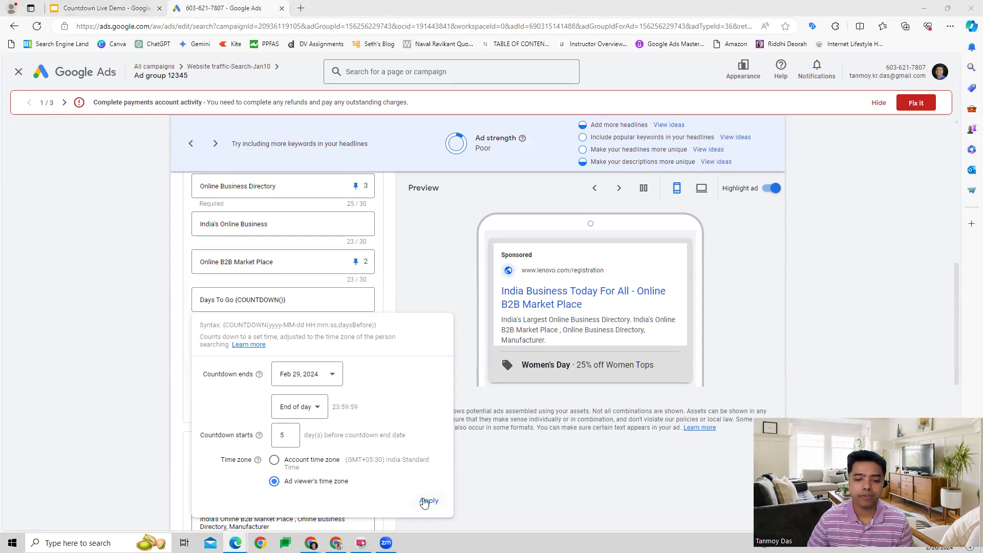
- Apply the countdown to the headline and switch the ad preview to desktop
click(426, 501)
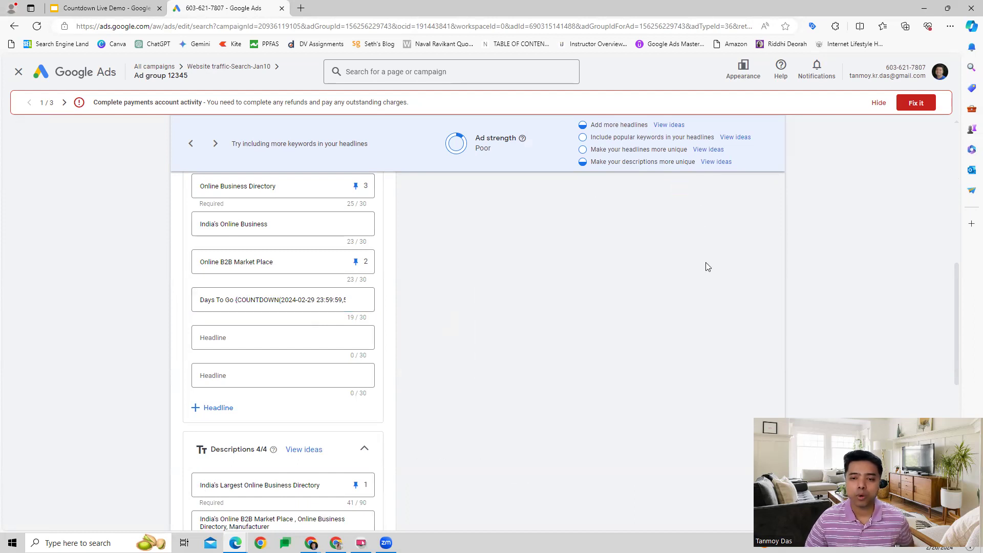
scroll(705, 262, up, 10)
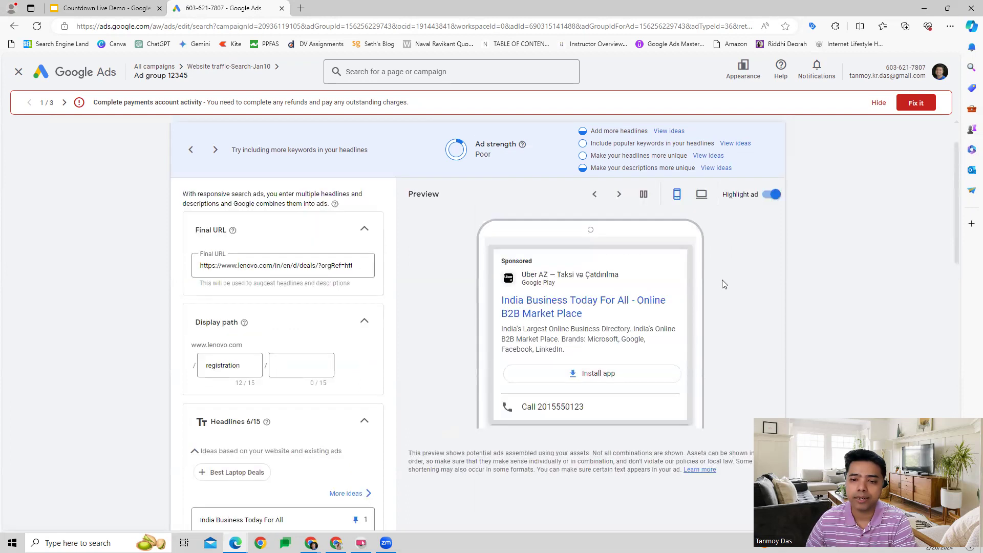
click(701, 245)
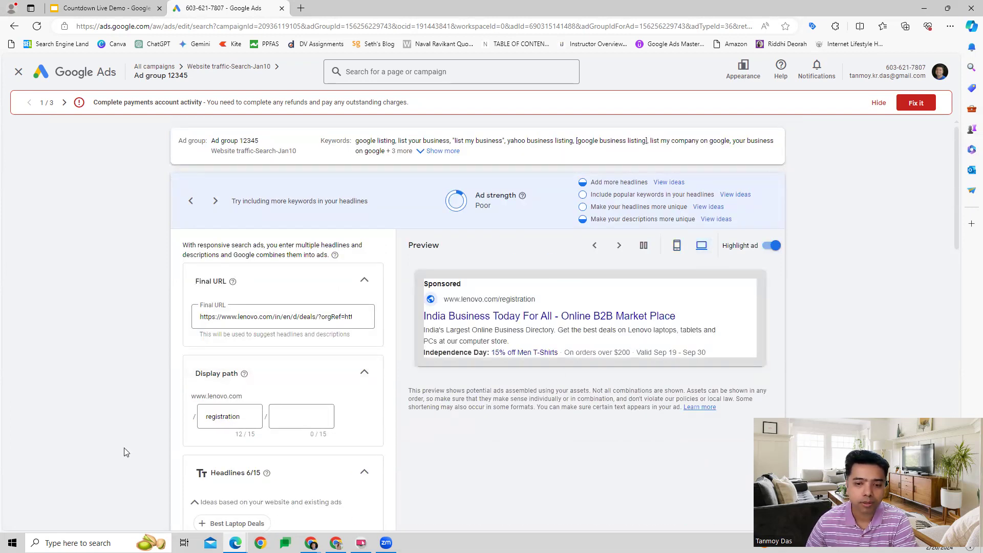
- Pause the preview, step through two ad variants, then resume automatic rotation
click(620, 246)
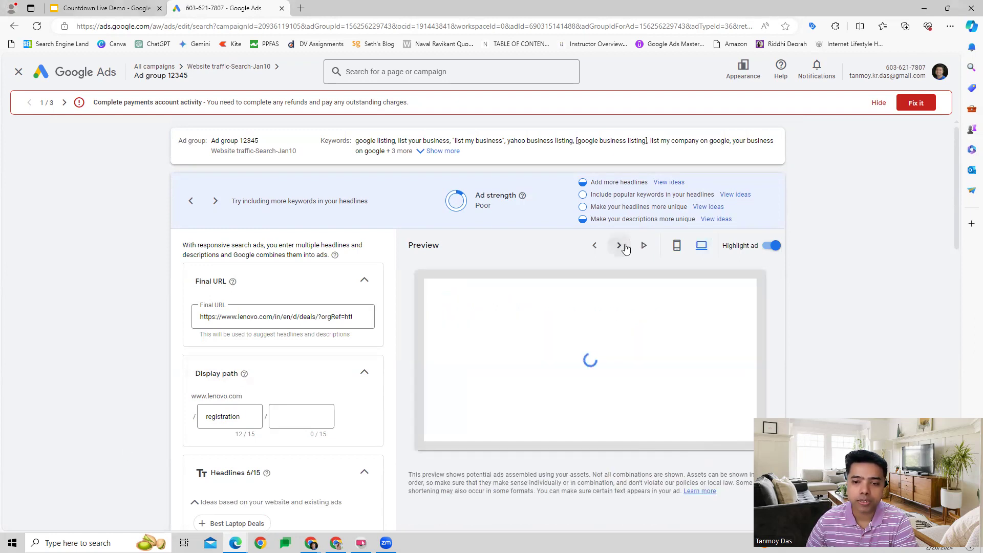
click(621, 246)
click(621, 245)
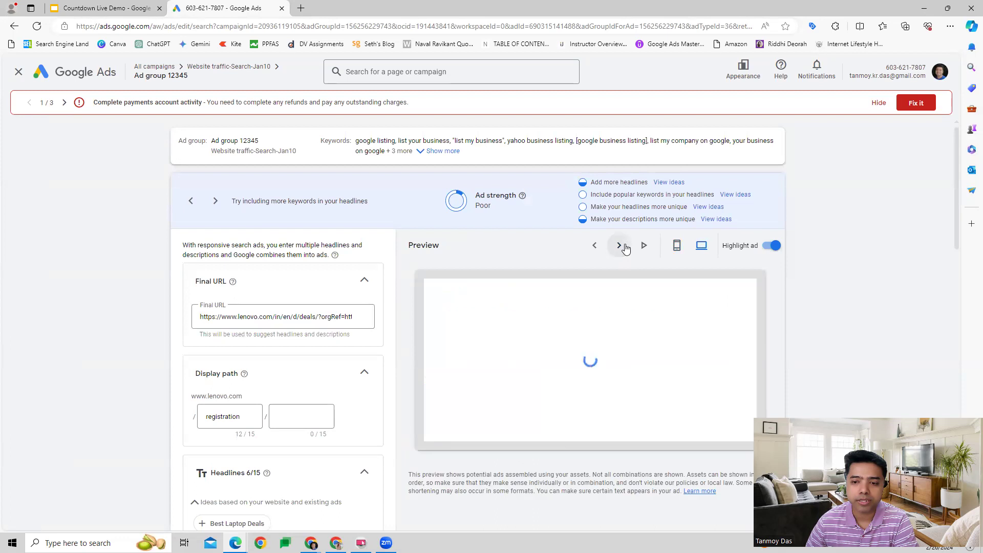
scroll(411, 351, down, 8)
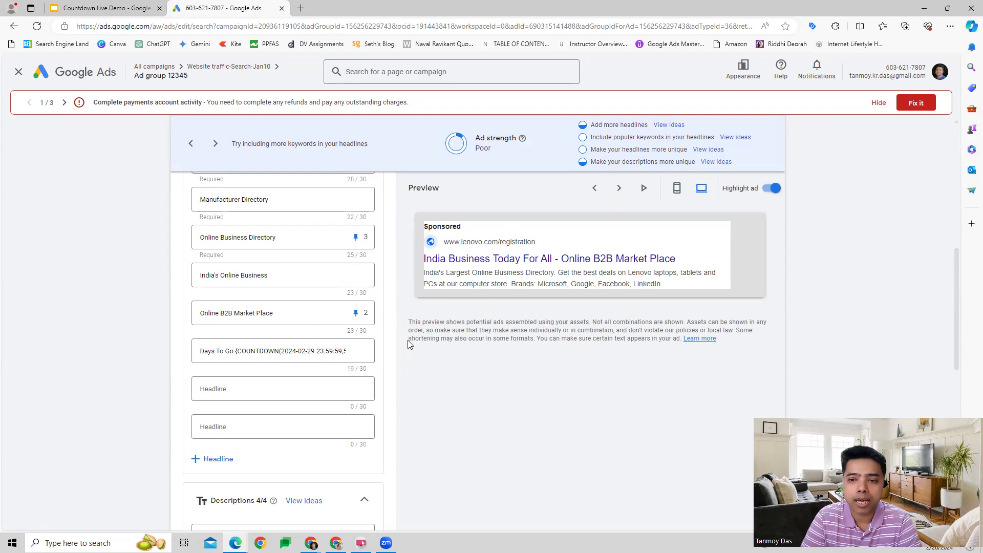
click(645, 190)
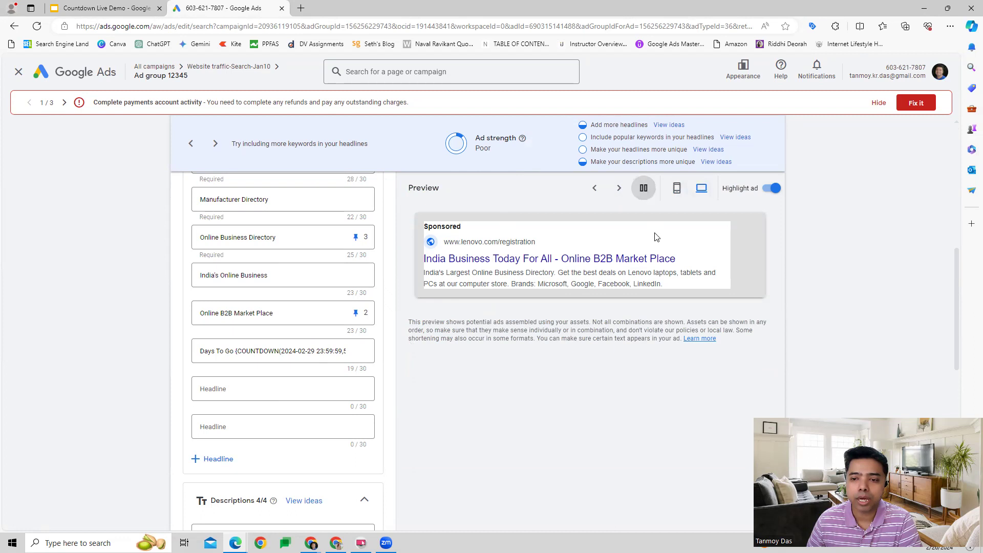